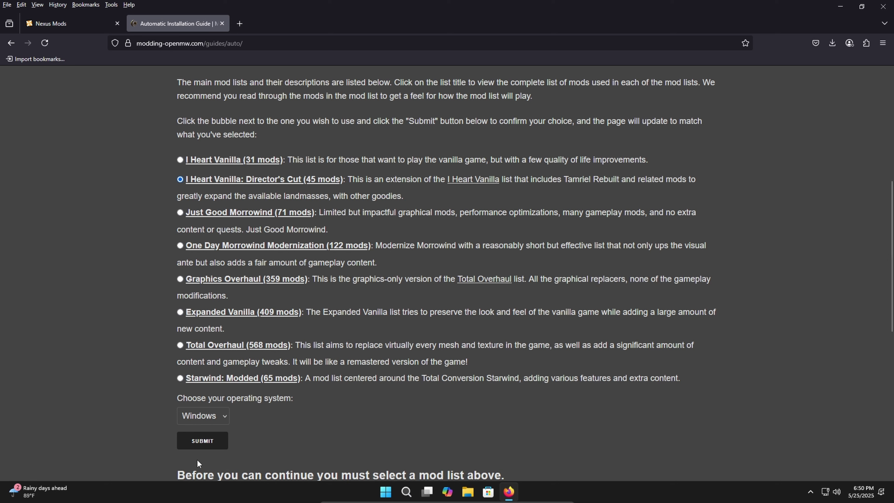
# - Submit the I Heart Vanilla: Director's Cut mod list for Windows and go to the guide's Install OpenMW section
pyautogui.click(223, 446)
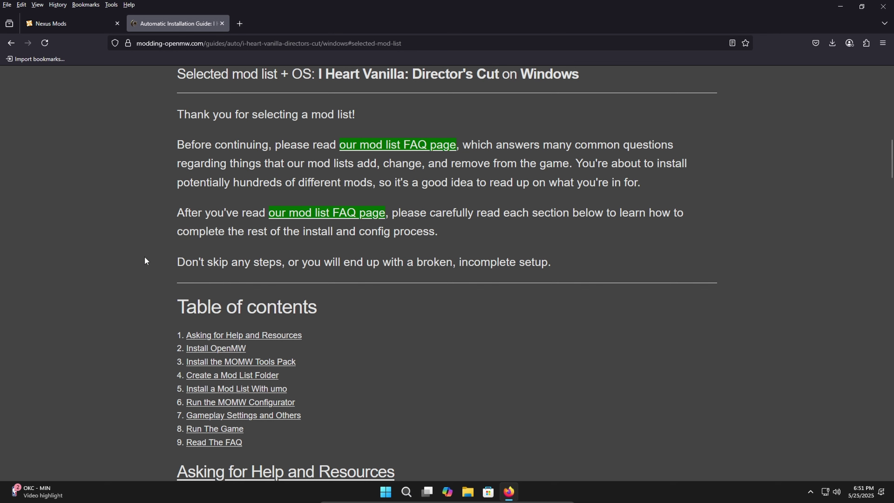
pyautogui.scroll(-6, 145, 252)
pyautogui.scroll(-7, 145, 252)
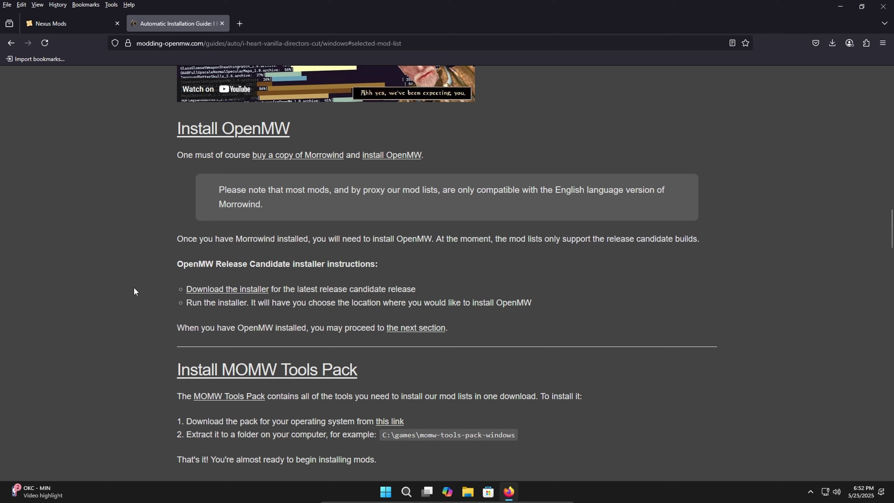
# - Open the release candidate installer's download page and expand the assets of the OpenMW 0.49.0 RC7 release
pyautogui.click(234, 294)
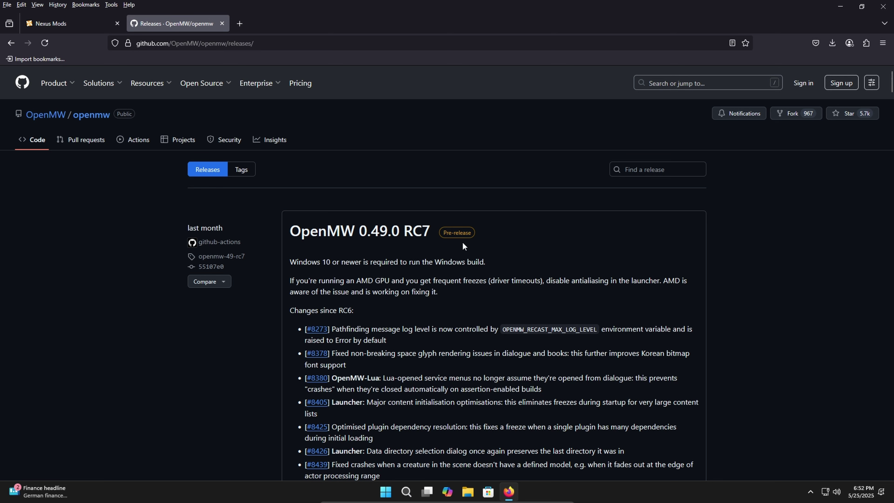
pyautogui.scroll(-10, 402, 274)
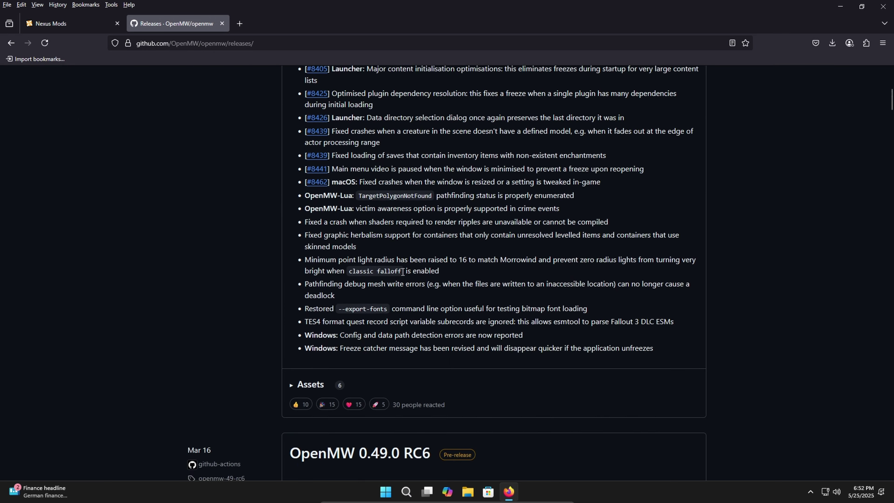
pyautogui.scroll(10, 332, 157)
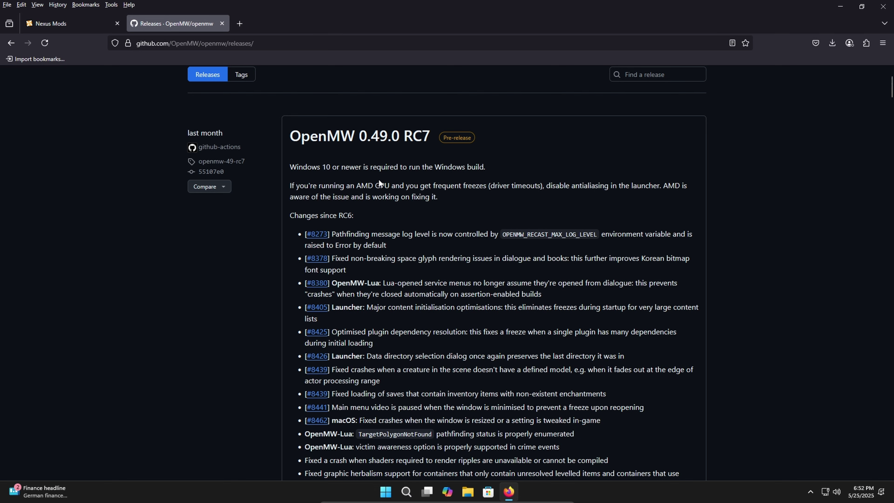
pyautogui.scroll(-3, 379, 180)
pyautogui.scroll(-7, 379, 179)
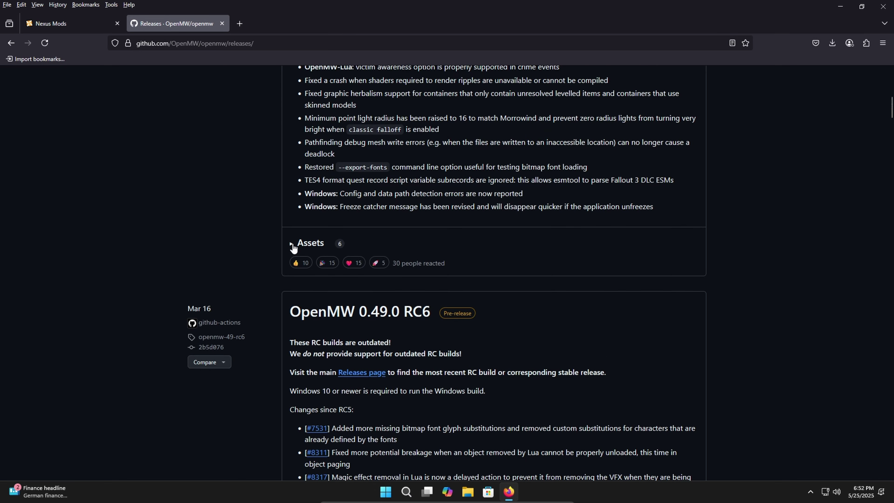
pyautogui.click(292, 244)
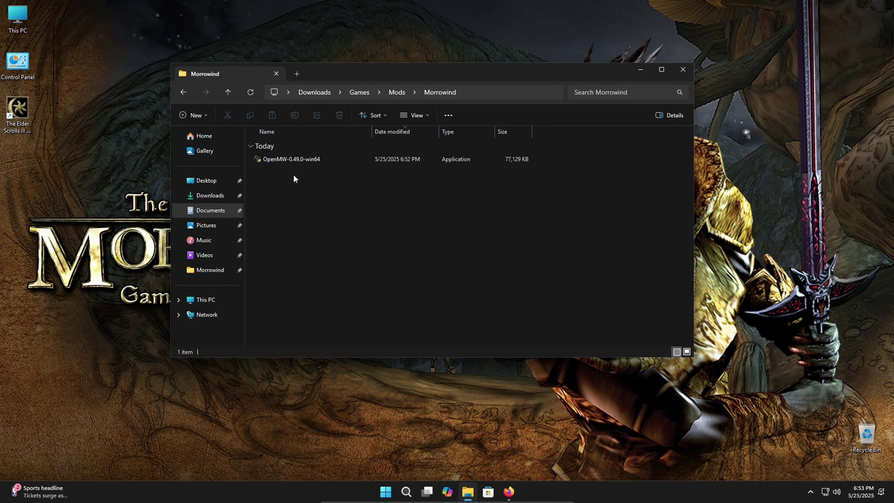
# - Run the OpenMW-0.49.0-win64 installer, overriding the SmartScreen block and allowing it to make changes
pyautogui.doubleClick(293, 159)
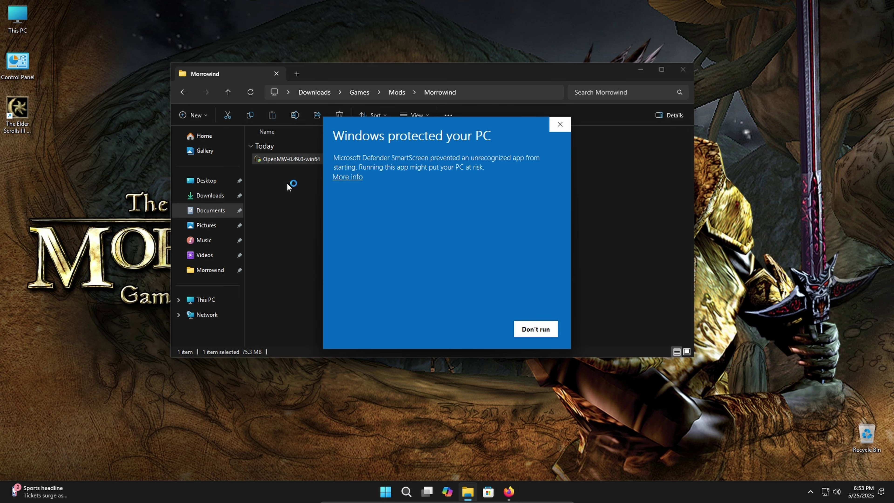
pyautogui.click(347, 178)
pyautogui.click(493, 330)
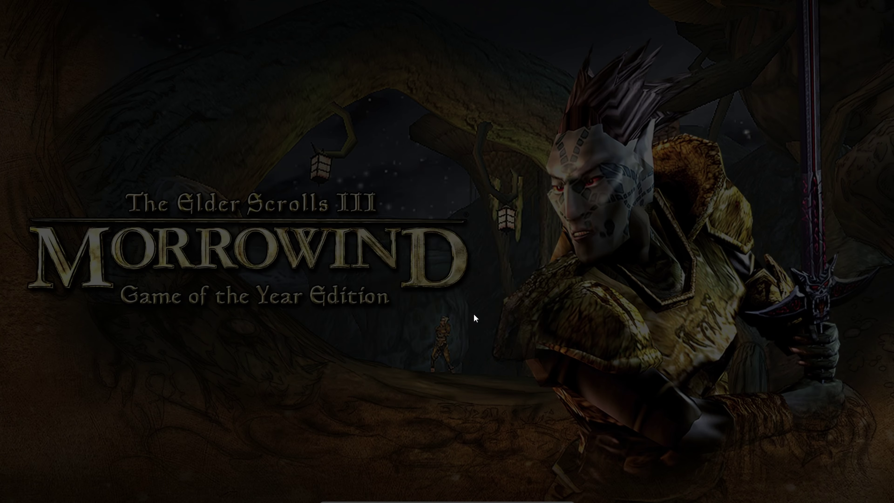
pyautogui.click(398, 326)
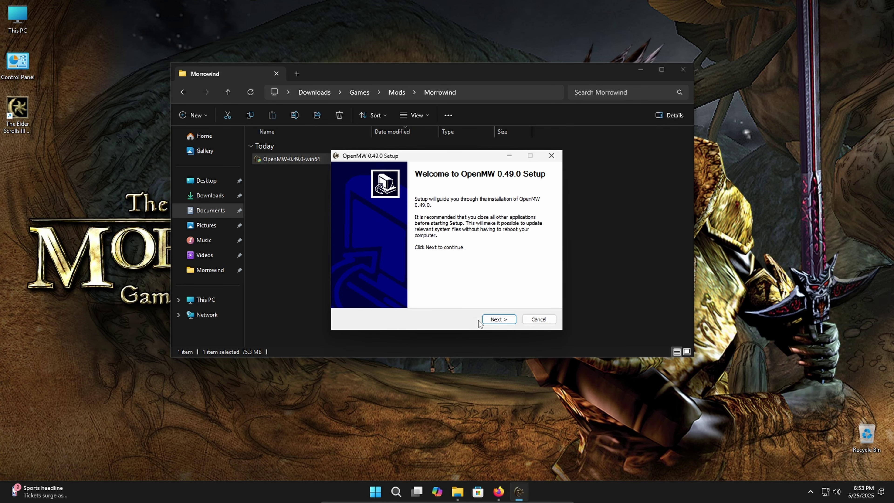
# - Install OpenMW 0.49.0 with the default destination and Start menu folder, and finish setup without running the program
pyautogui.click(507, 321)
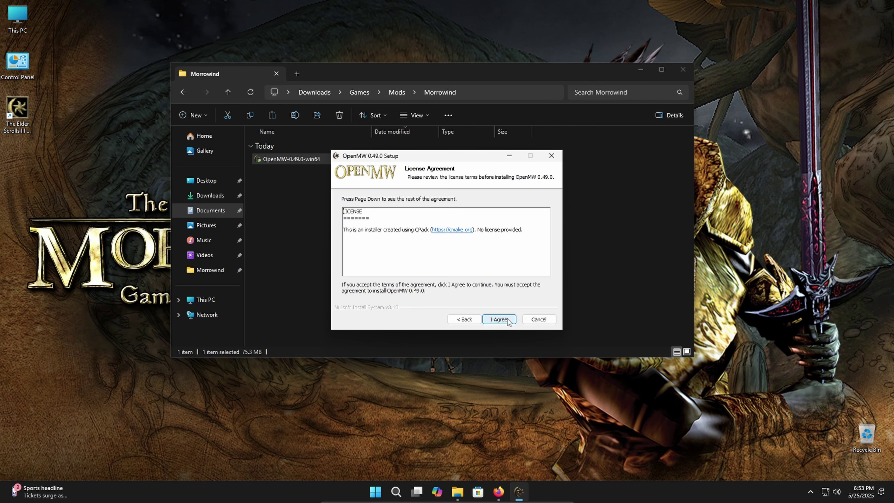
pyautogui.click(506, 319)
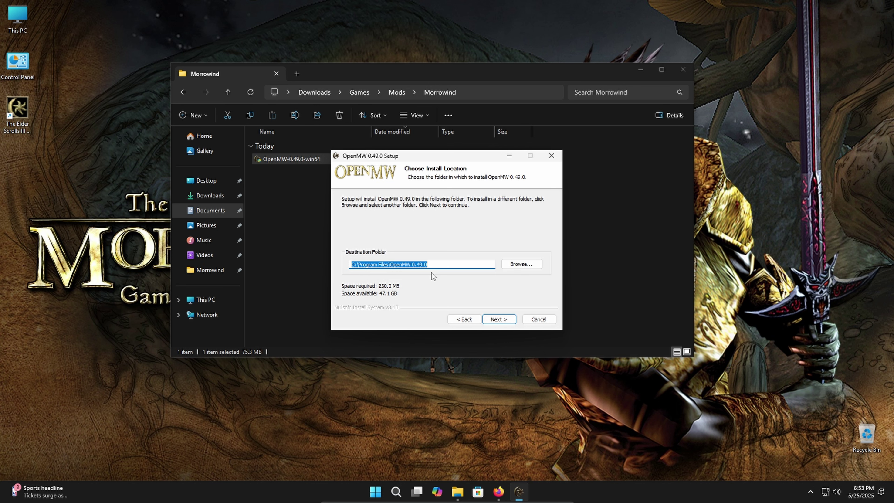
pyautogui.click(507, 320)
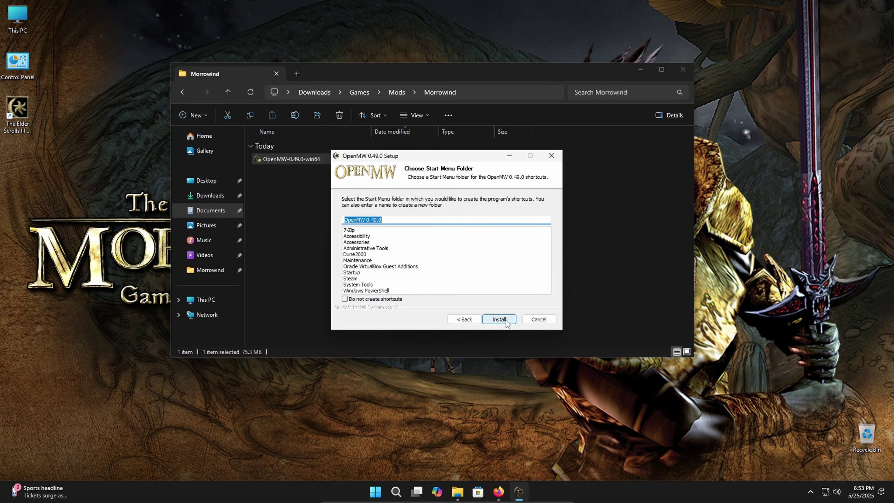
pyautogui.click(505, 320)
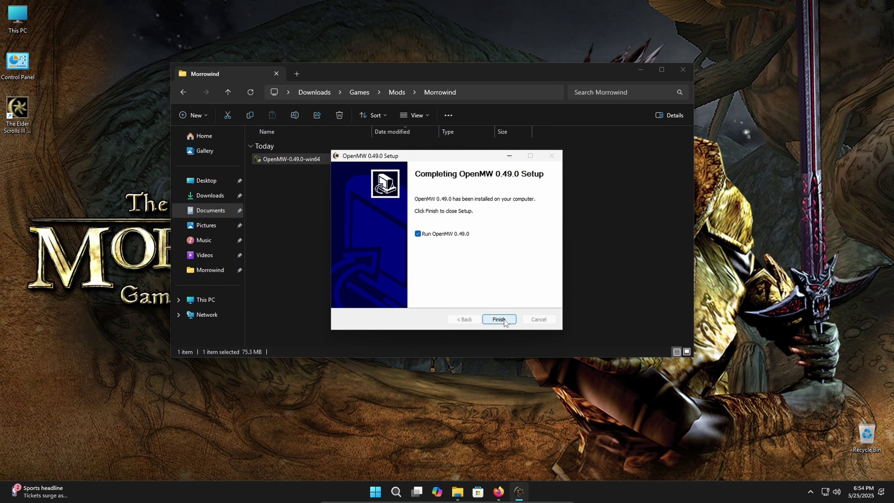
pyautogui.click(418, 235)
pyautogui.click(507, 319)
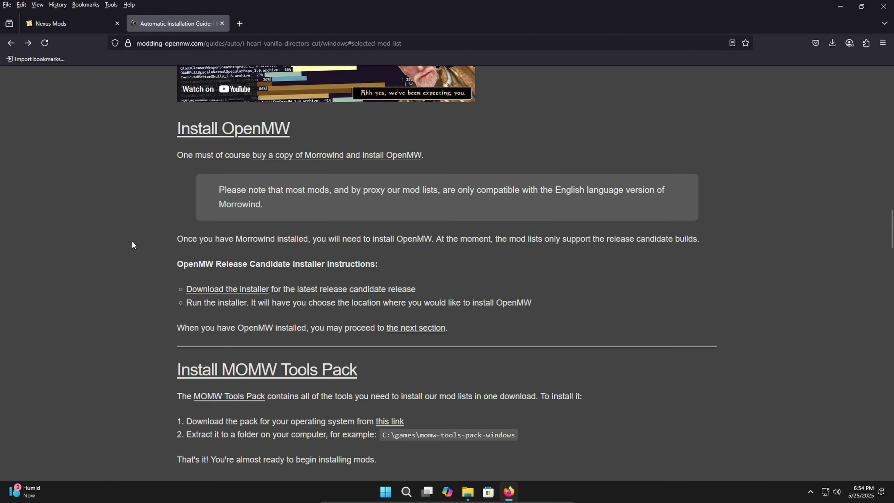
# - Download the Windows version of the MOMW Tools Pack from the page linked in the guide
pyautogui.scroll(-5, 133, 244)
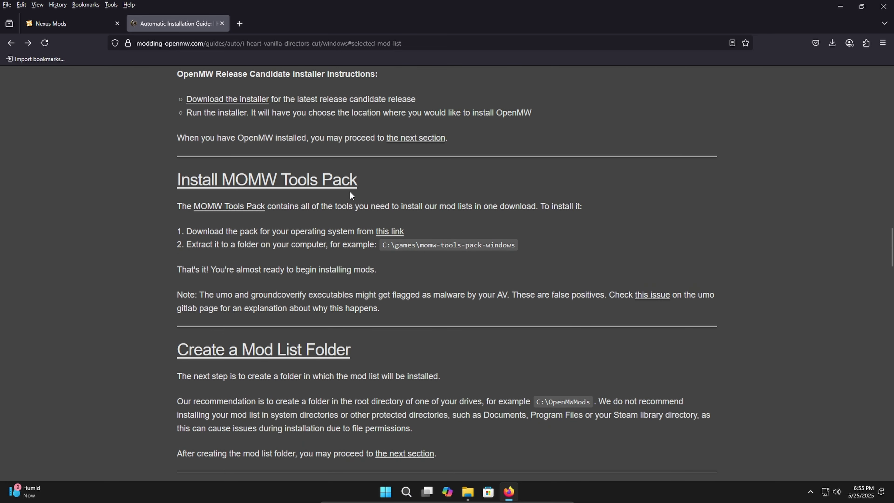
pyautogui.click(239, 207)
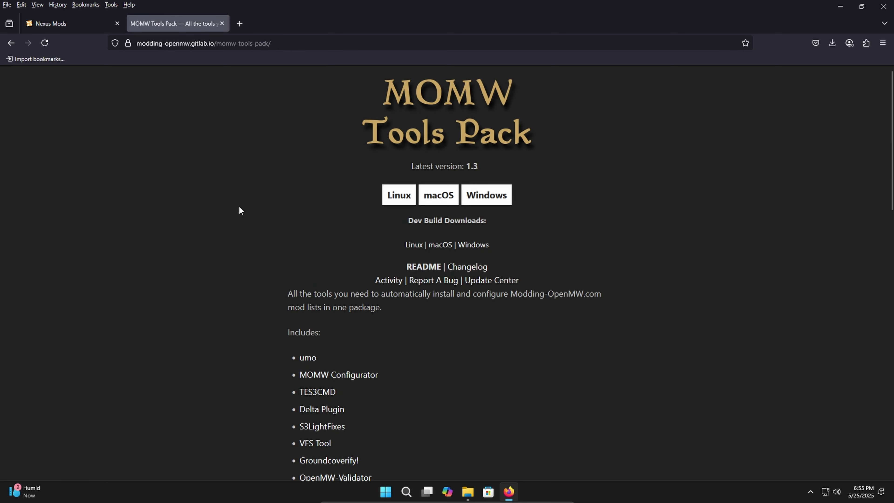
pyautogui.click(504, 204)
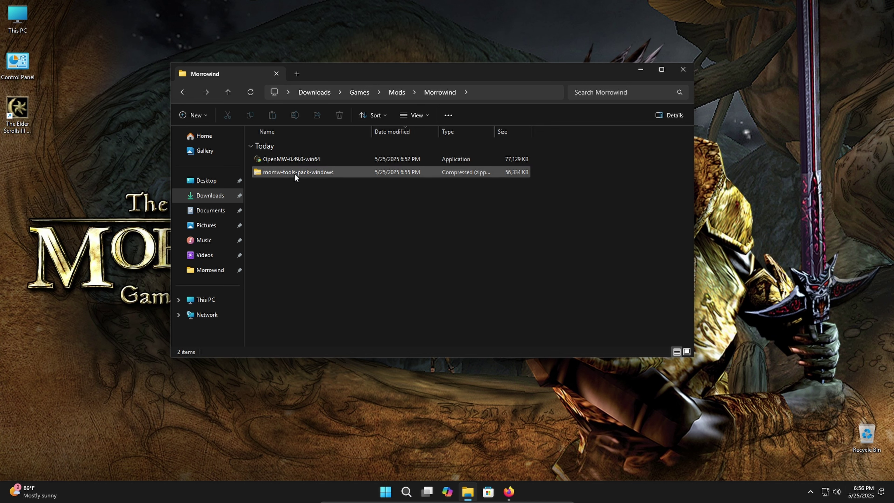
# - Extract the momw-tools-pack-windows archive to its default destination folder
pyautogui.rightClick(295, 174)
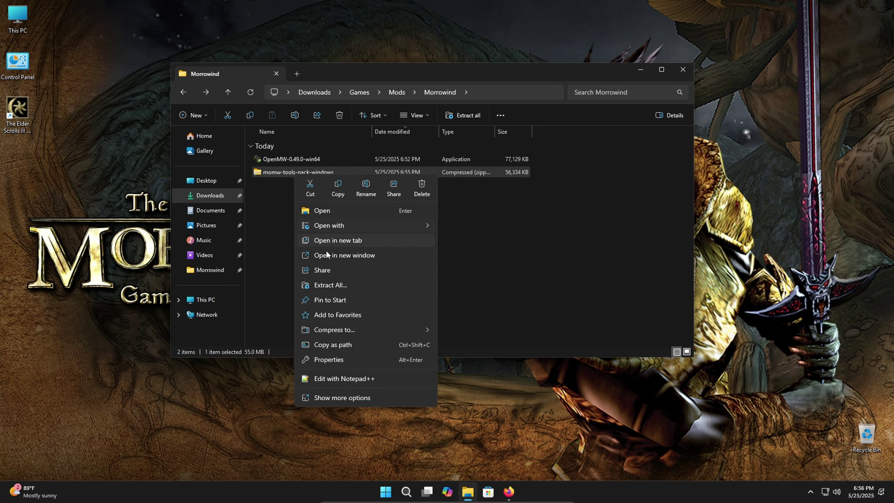
pyautogui.click(332, 285)
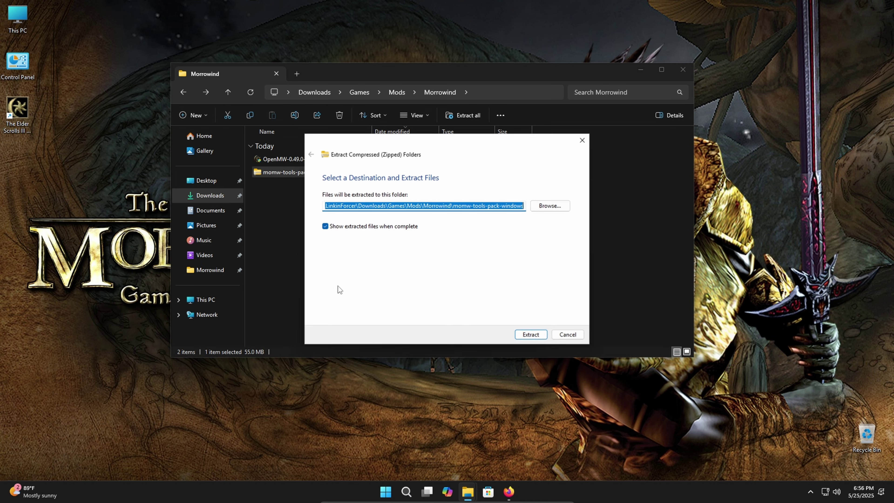
pyautogui.click(530, 334)
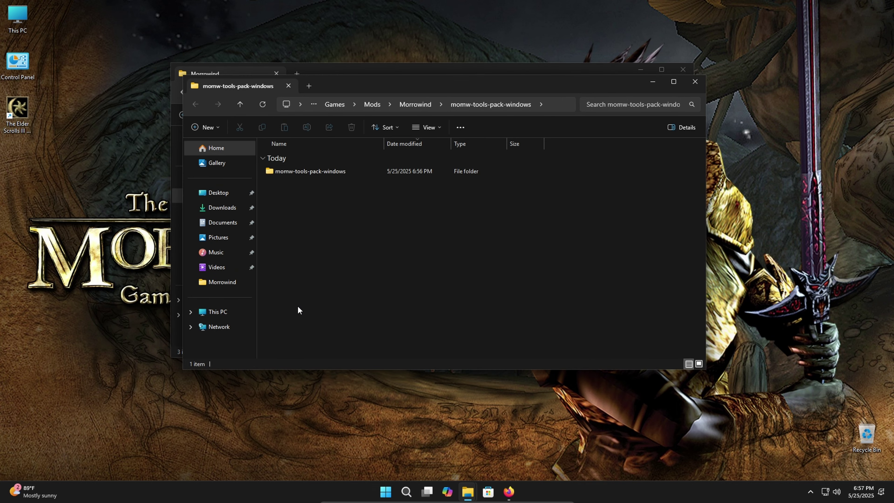
# - Cut the inner momw-tools-pack-windows folder from the extracted files
pyautogui.click(311, 173)
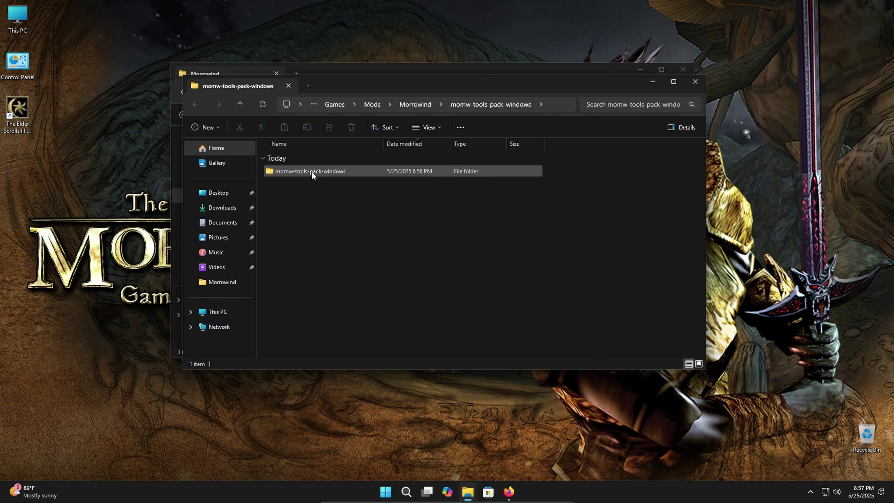
pyautogui.rightClick(312, 173)
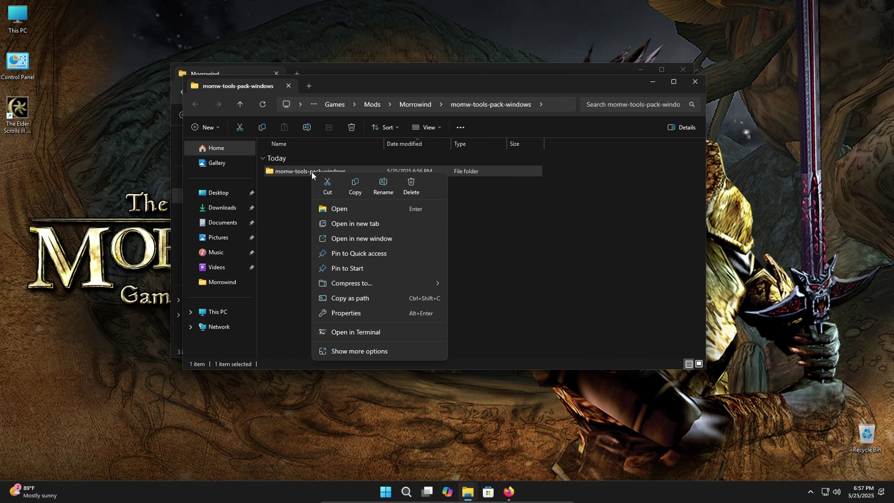
pyautogui.click(326, 188)
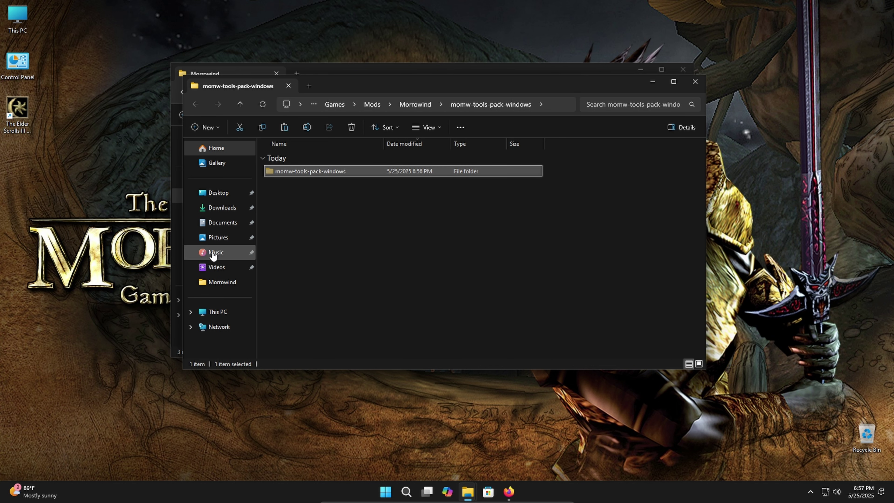
# - Create a folder named Games in the root of the C: drive
pyautogui.click(213, 311)
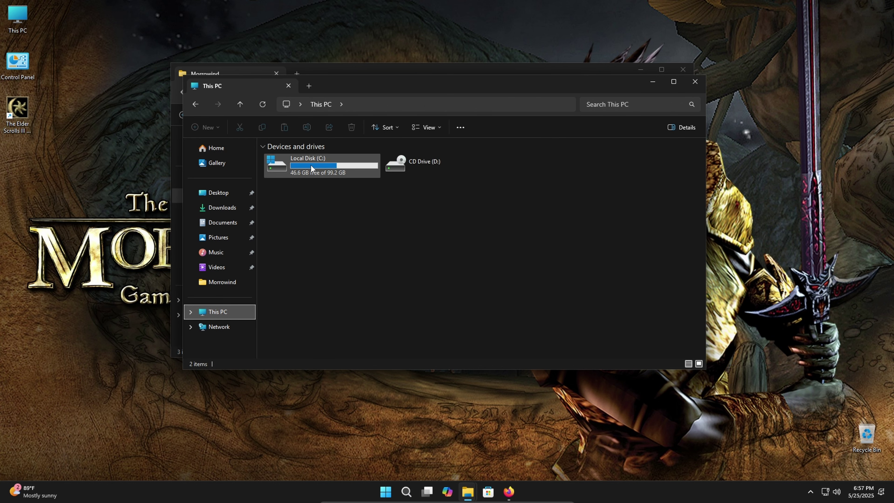
pyautogui.rightClick(297, 278)
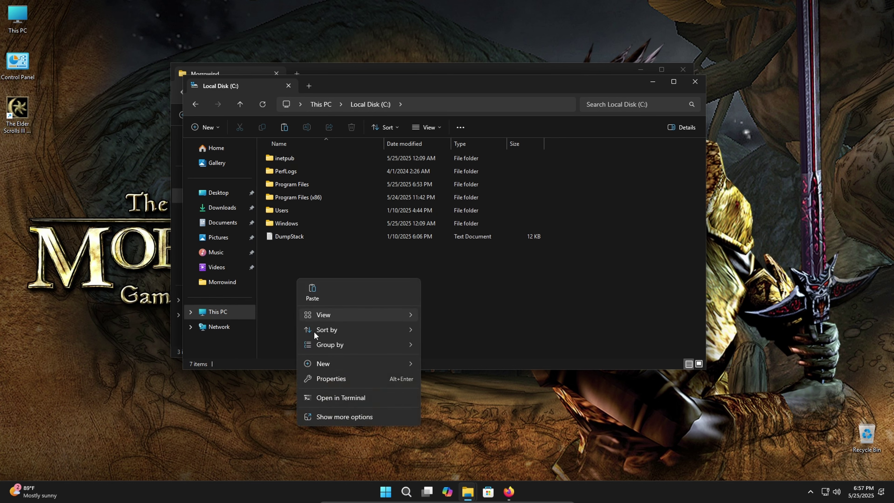
pyautogui.moveTo(317, 347)
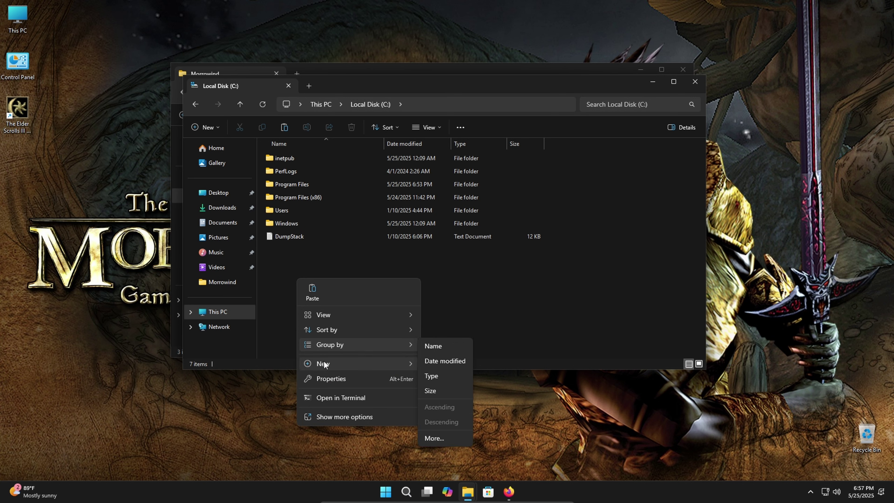
pyautogui.moveTo(342, 362)
pyautogui.click(430, 364)
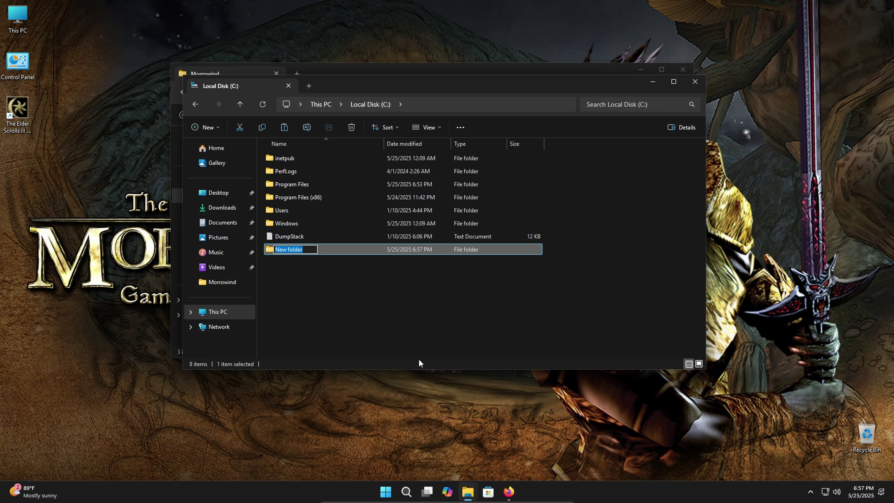
pyautogui.write('Ga')
pyautogui.click(378, 326)
# - Paste the cut momw-tools-pack-windows folder into C:\Games
pyautogui.doubleClick(306, 250)
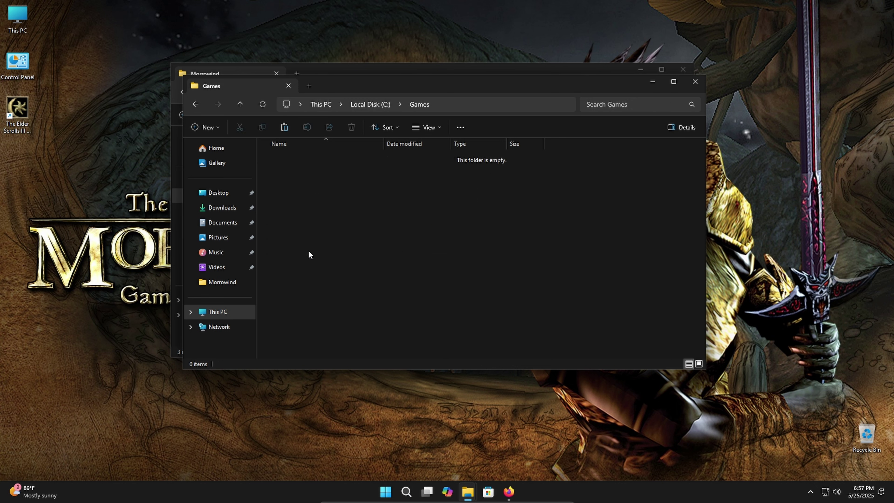
pyautogui.rightClick(308, 249)
pyautogui.click(322, 267)
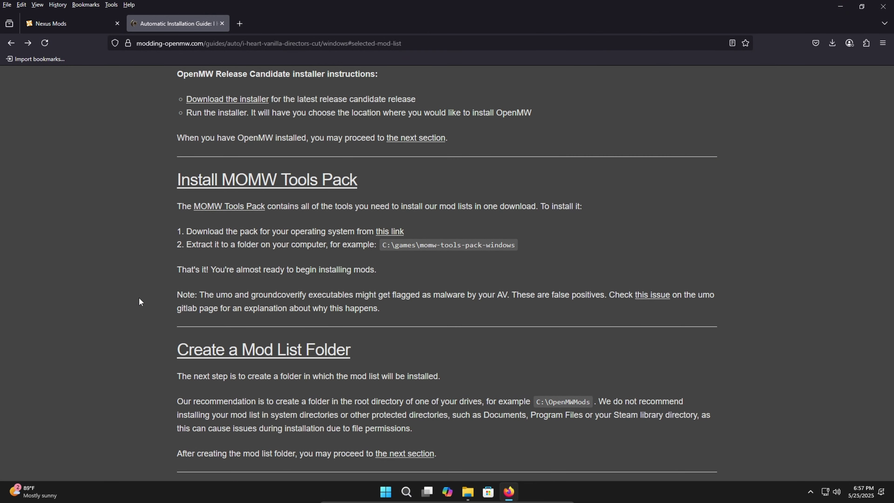
# - Following the guide's mod list folder section, create a folder named OpenMWMods in the root of the C: drive
pyautogui.scroll(-5, 138, 297)
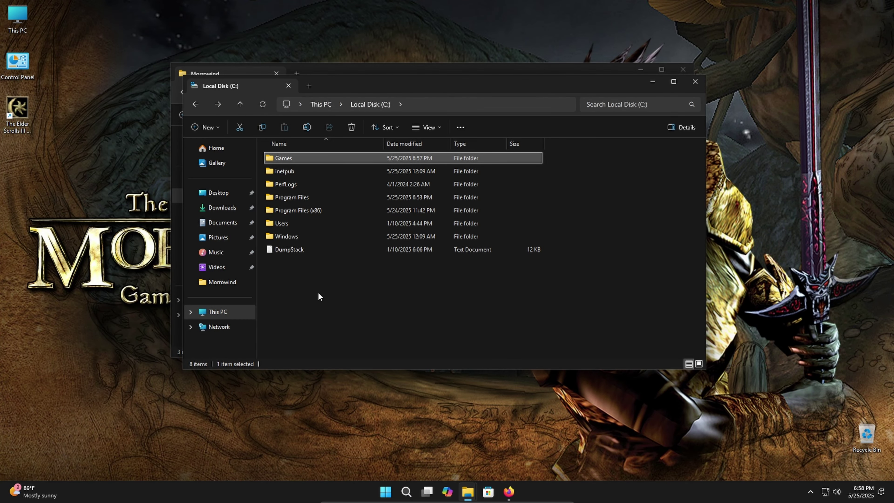
pyautogui.rightClick(318, 292)
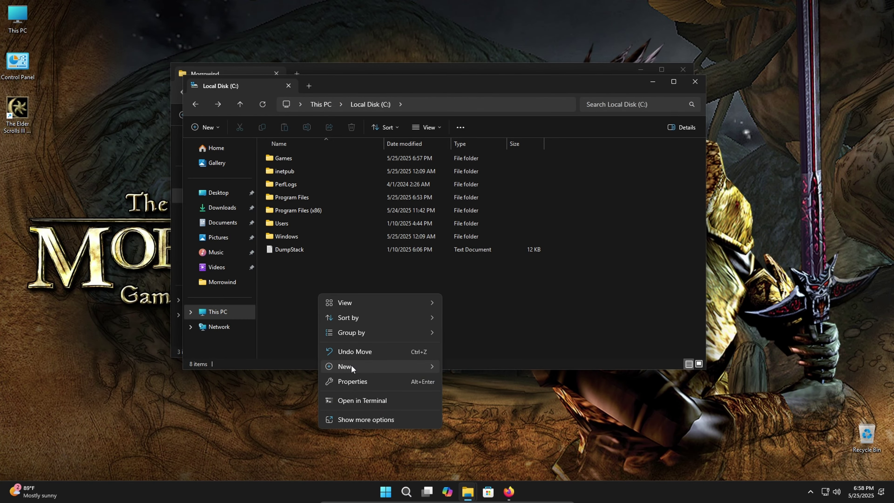
pyautogui.moveTo(351, 366)
pyautogui.click(461, 368)
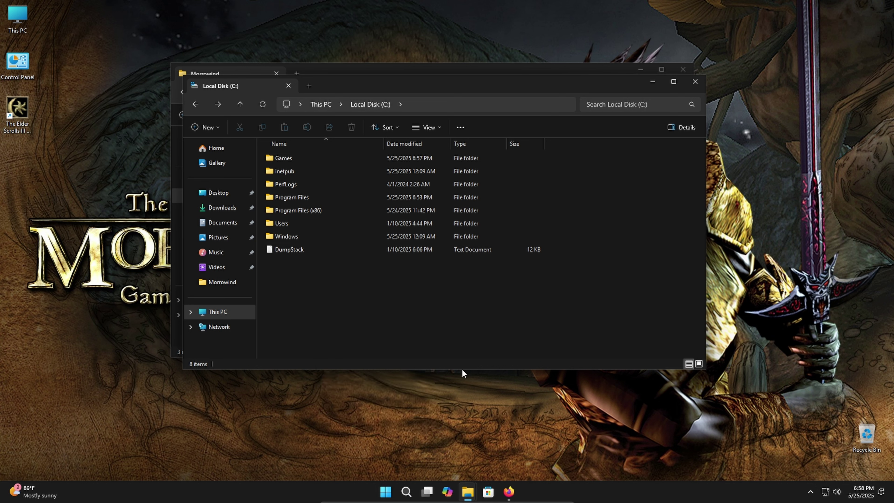
pyautogui.write('Open')
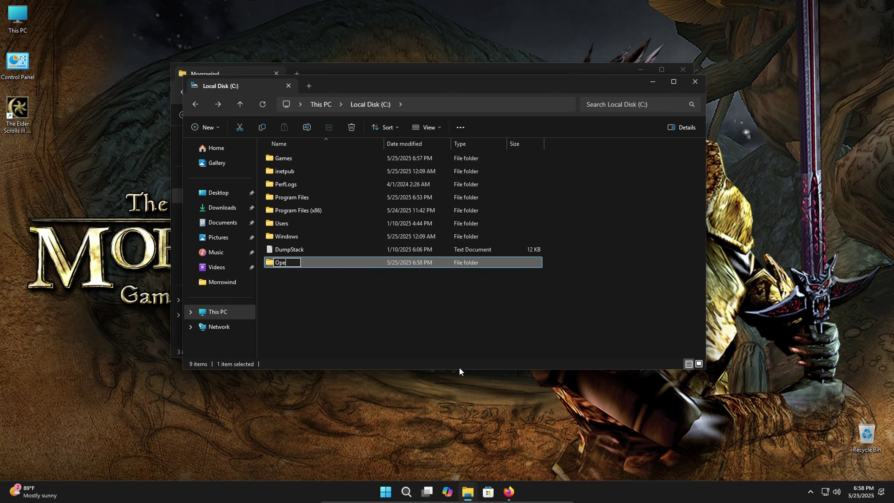
pyautogui.write('MWMods')
pyautogui.click(370, 320)
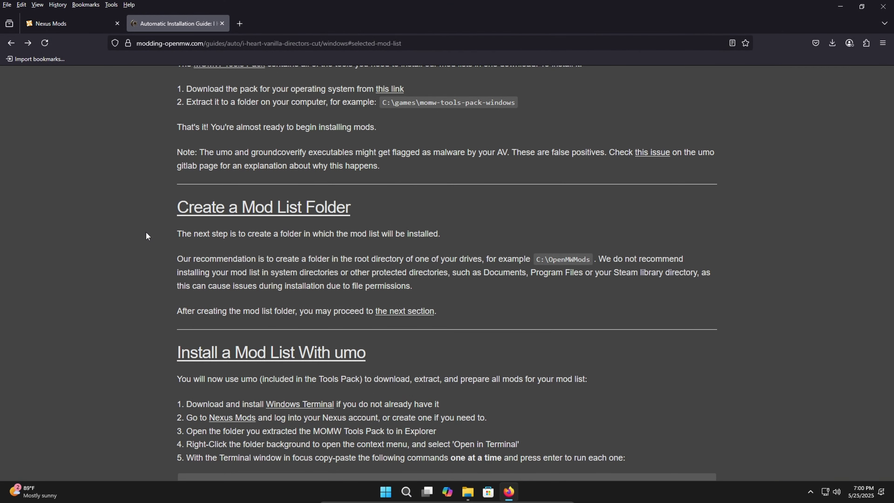
# - Review the guide's umo installation instructions and check that the Nexus Mods account is logged in
pyautogui.scroll(-5, 145, 232)
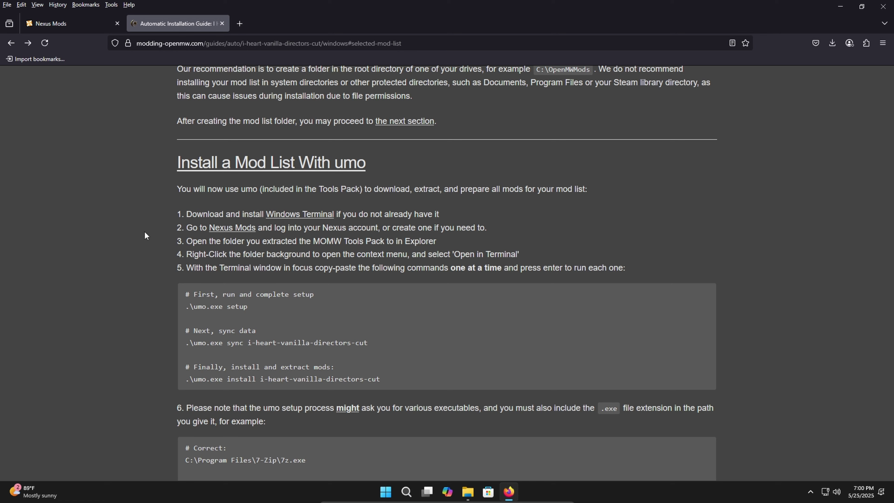
pyautogui.click(74, 27)
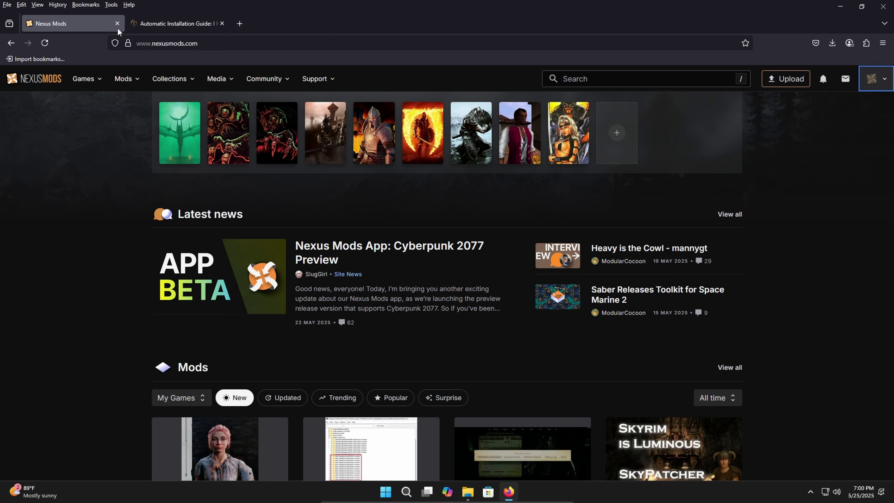
pyautogui.click(153, 21)
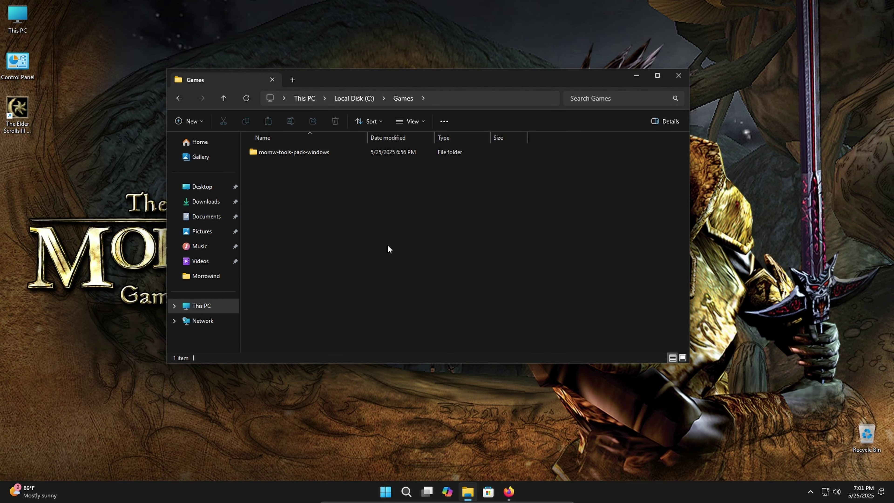
# - In File Explorer, open a PowerShell window in the C:\Games\momw-tools-pack-windows folder
pyautogui.click(352, 155)
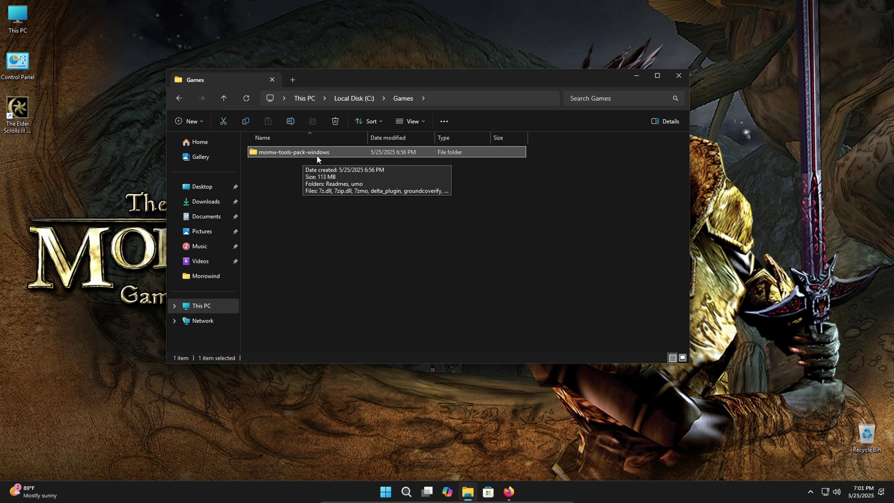
pyautogui.rightClick(594, 192)
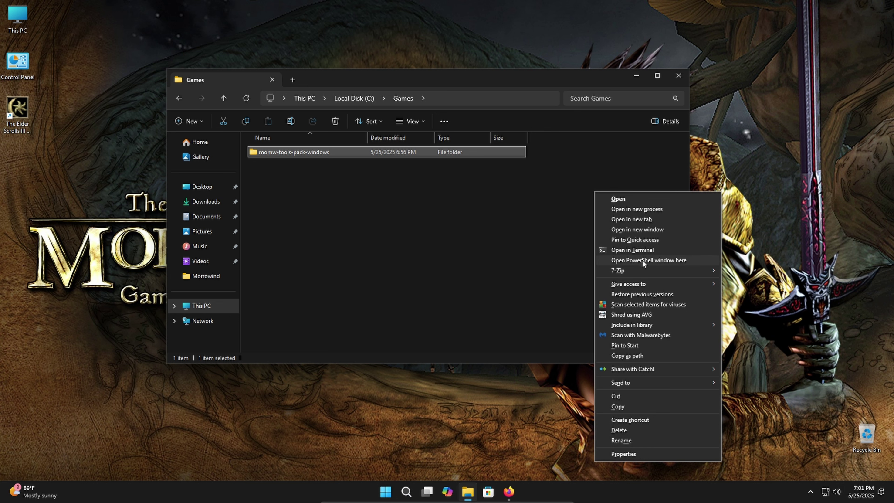
pyautogui.click(643, 261)
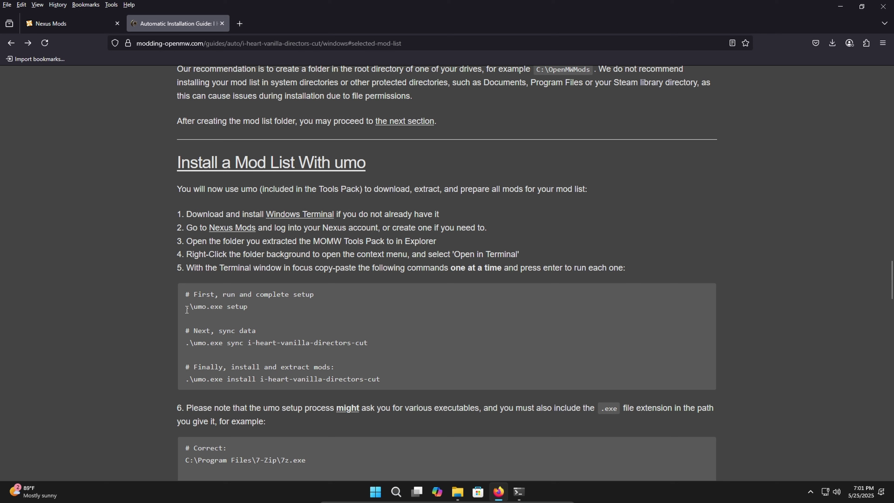
# - Copy the .\umo.exe setup command from the guide, run it in PowerShell, and authorise UMO's access to the Nexus Mods account
pyautogui.moveTo(186, 309); pyautogui.dragTo(249, 309)
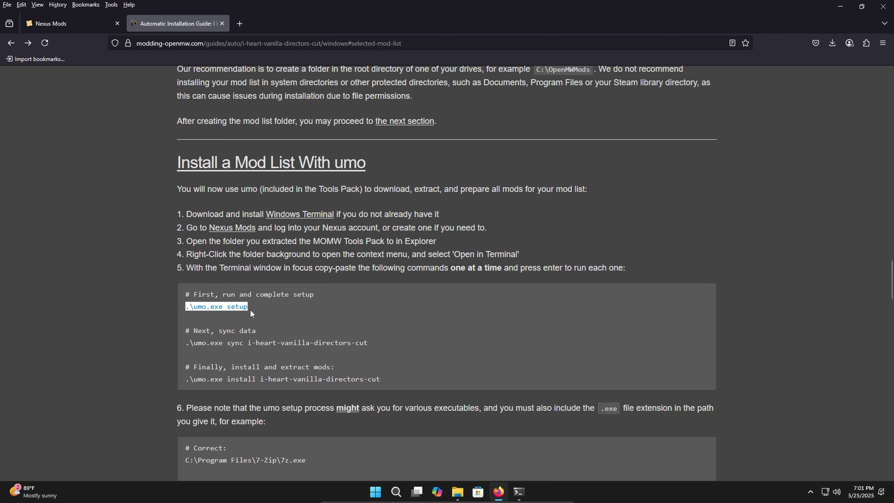
pyautogui.rightClick(250, 308)
pyautogui.click(254, 317)
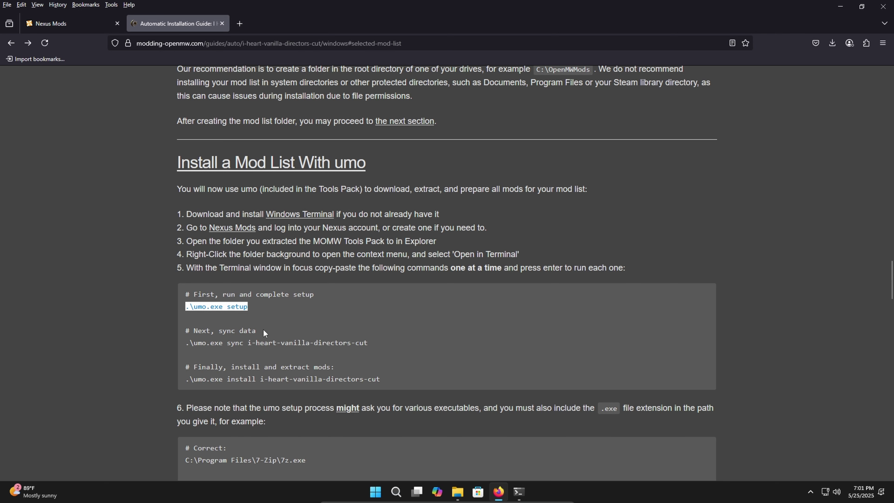
pyautogui.click(519, 490)
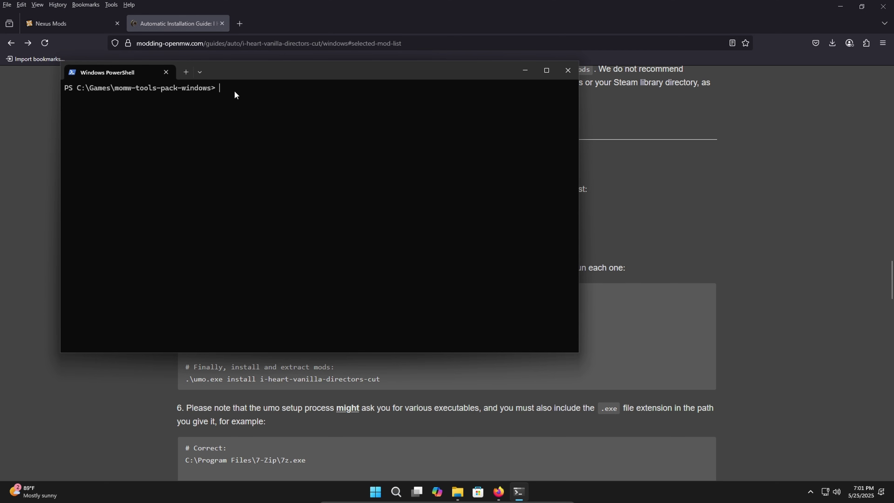
pyautogui.hotkey('ctrl', 'v')
pyautogui.press('Return')
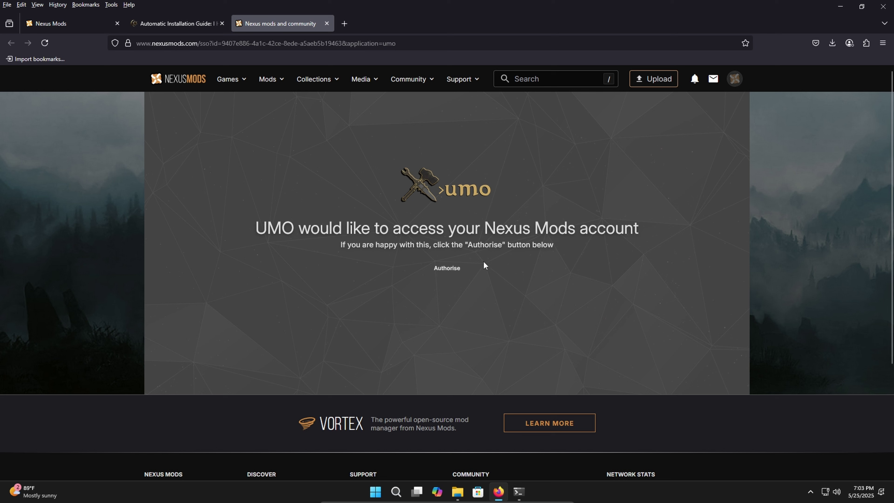
pyautogui.click(456, 273)
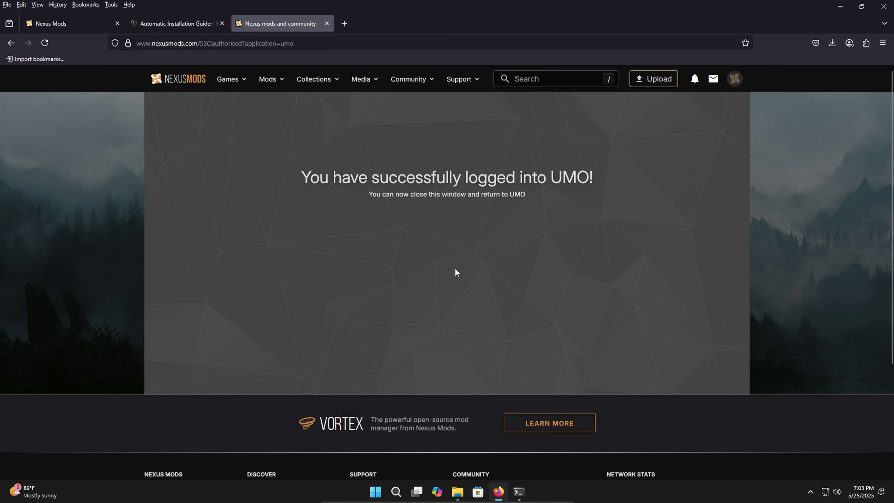
pyautogui.click(327, 23)
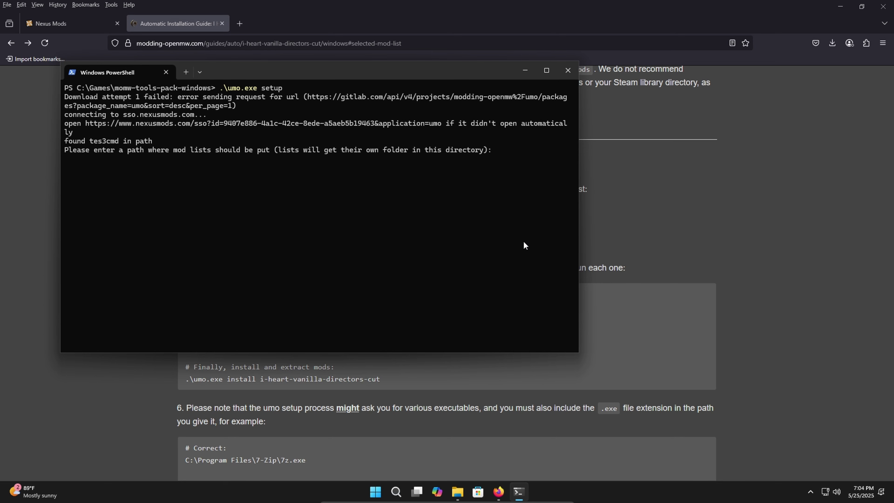
# - Copy the OpenMWMods folder's address as text and enter C:\OpenMWMods as the mod list path in the umo setup
pyautogui.hotkey('alt', 'Tab')
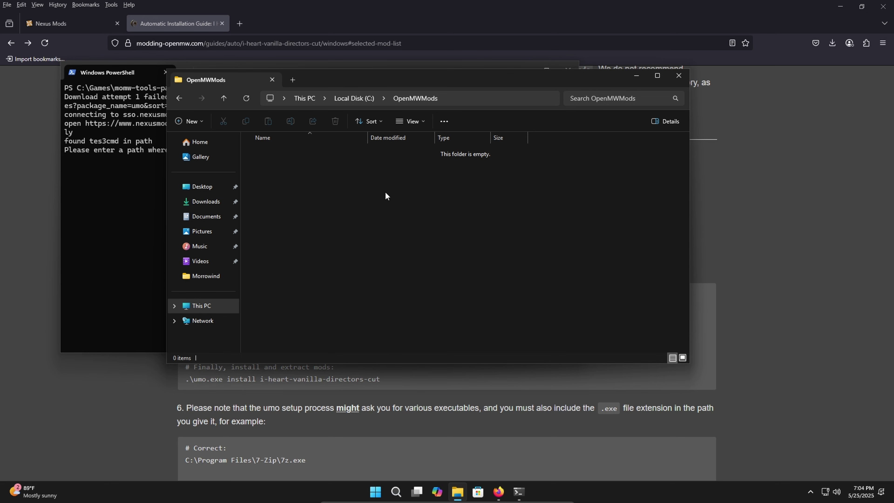
pyautogui.rightClick(493, 98)
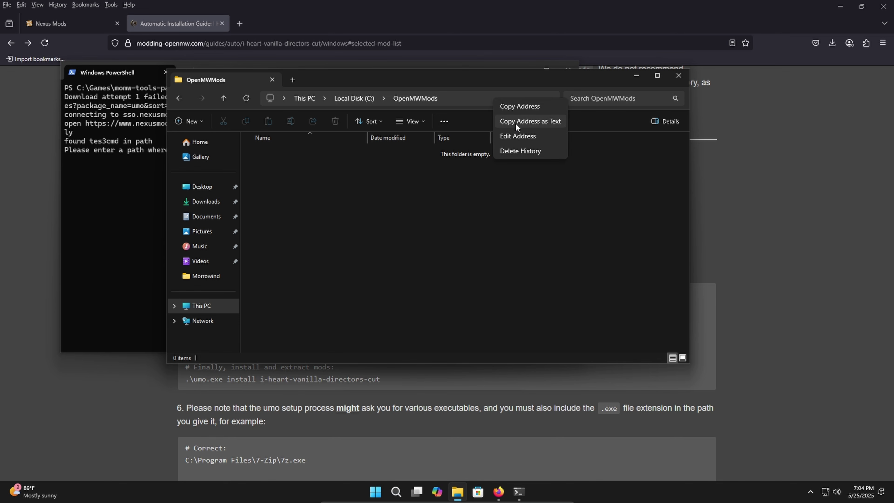
pyautogui.click(515, 121)
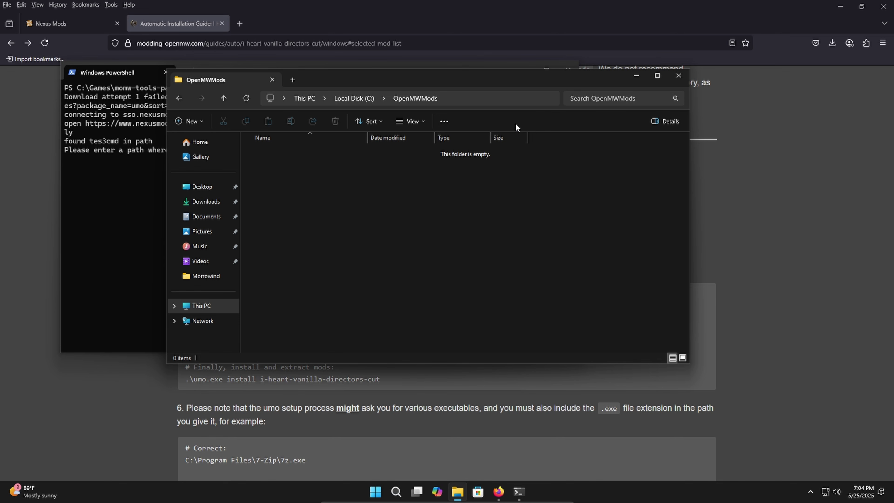
pyautogui.click(391, 65)
pyautogui.hotkey('ctrl', 'v')
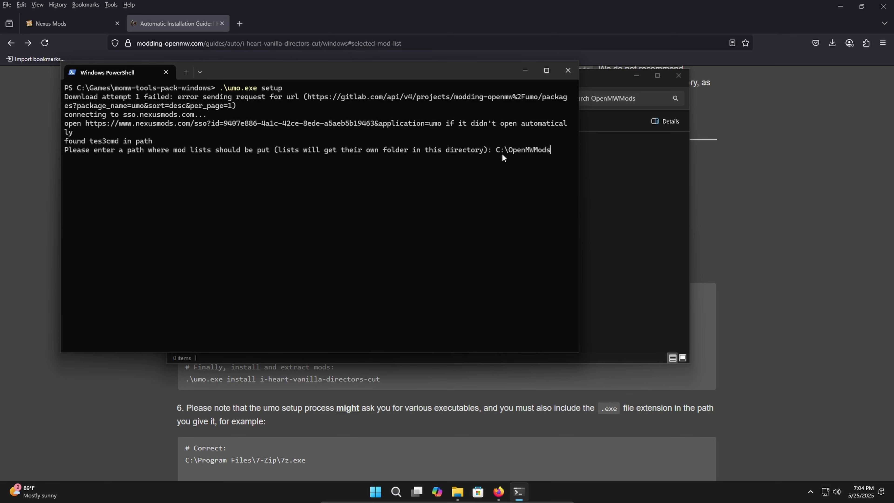